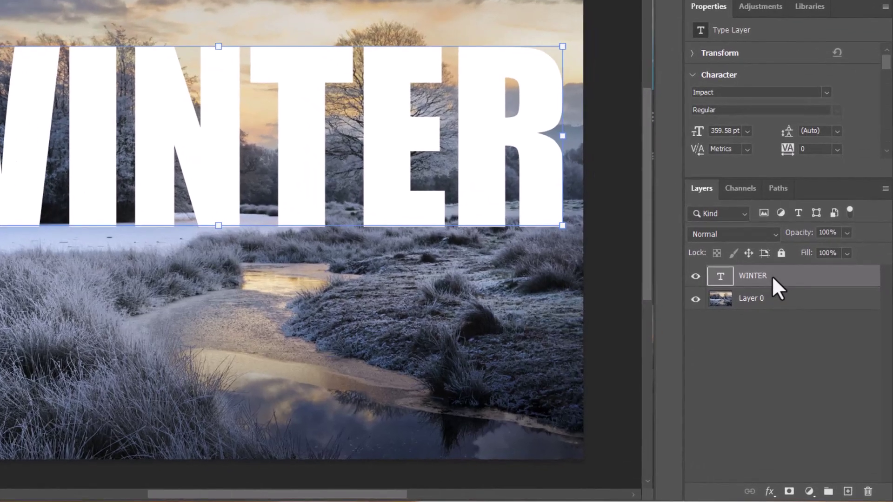
- Move the WINTER type layer below Layer 0 and select the photo layer
left_click_drag(772, 276, 784, 313)
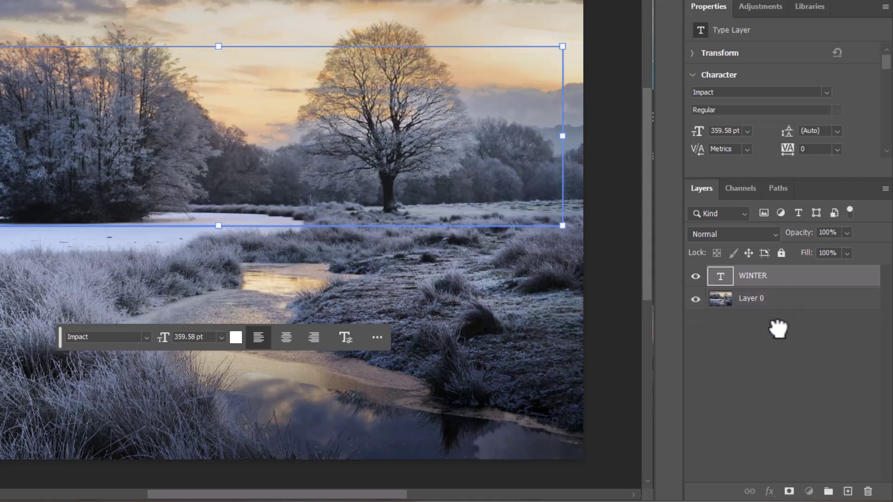
left_click(778, 280)
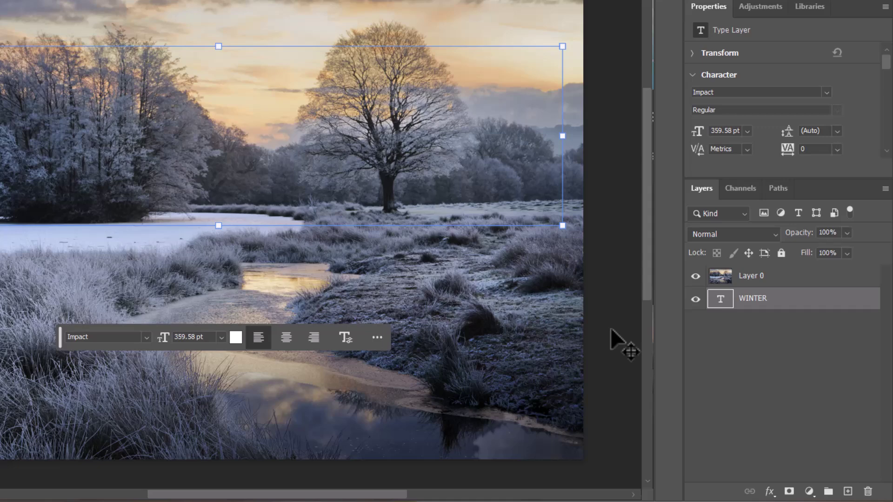
right_click(752, 281)
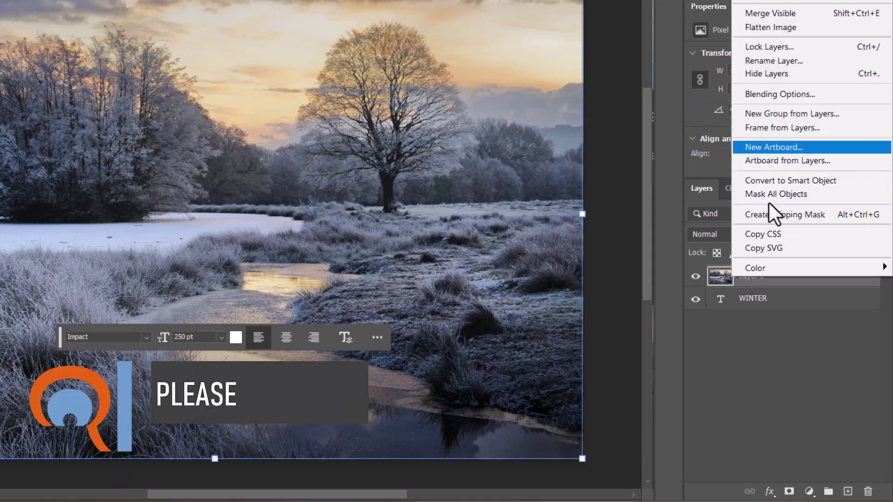
left_click(790, 214)
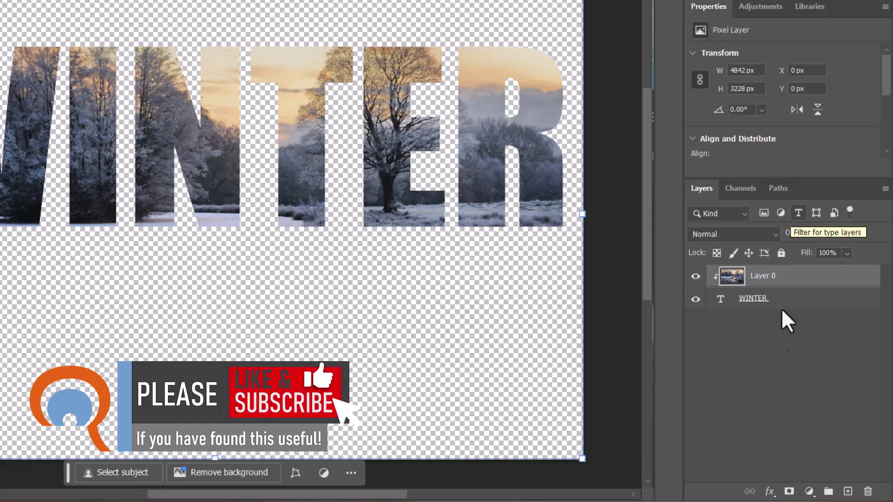
key("ctrl+alt+g")
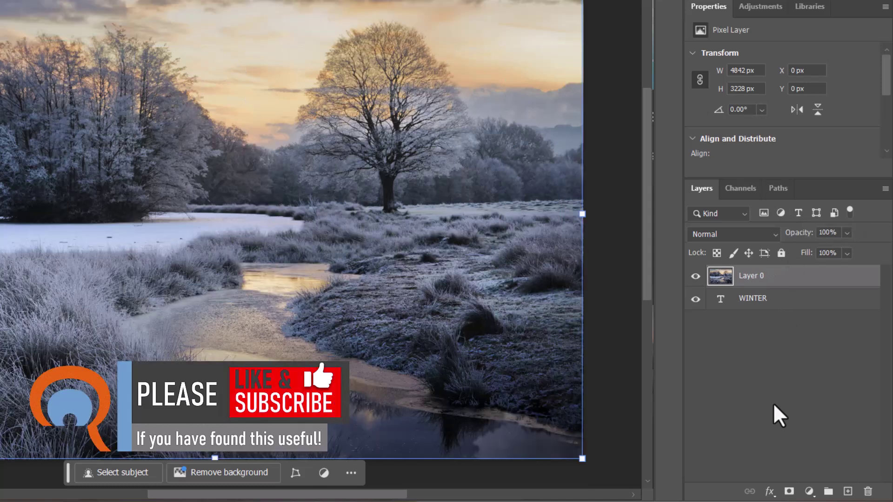
- Clip Layer 0 to the WINTER text so the landscape fills only the letters
key("ctrl+alt+g")
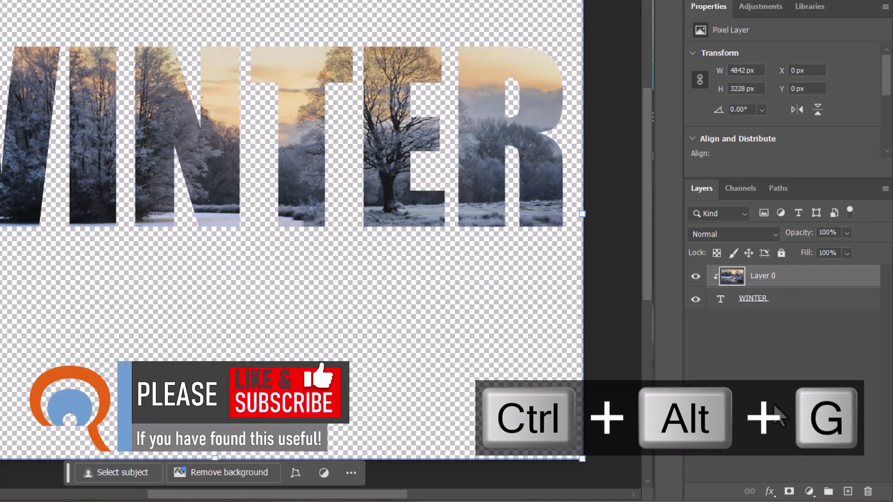
key("ctrl+alt+g")
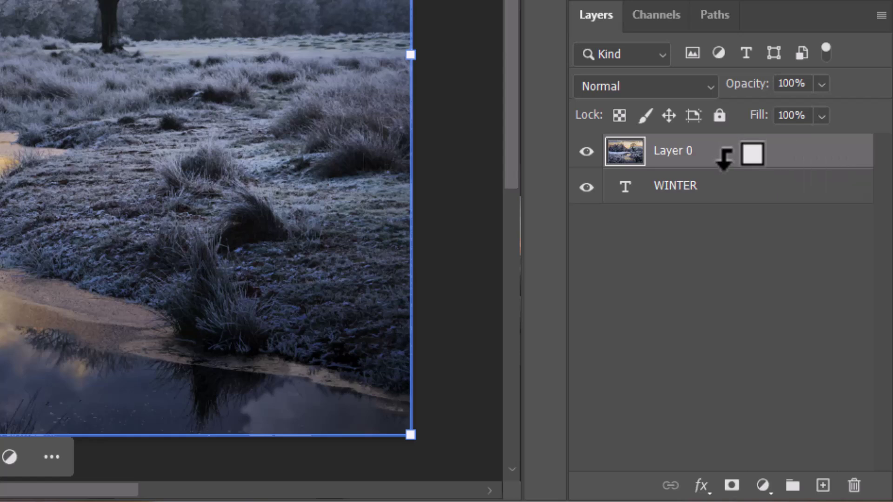
left_click(725, 159, "alt")
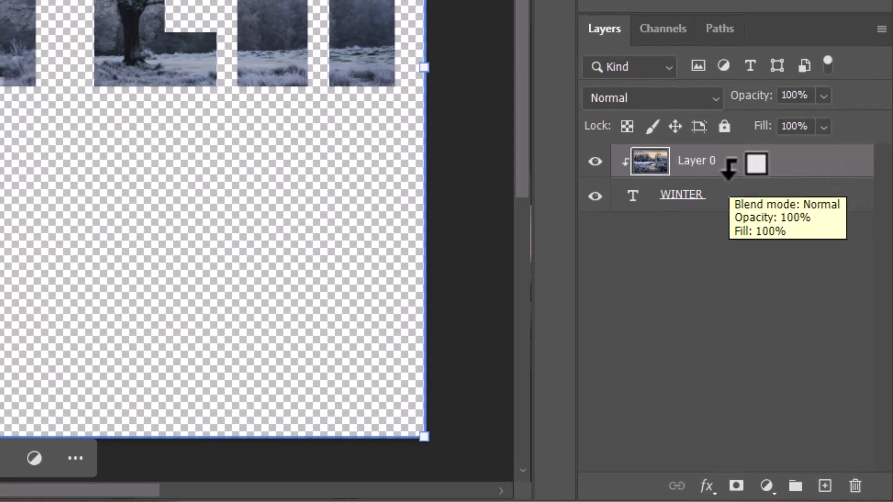